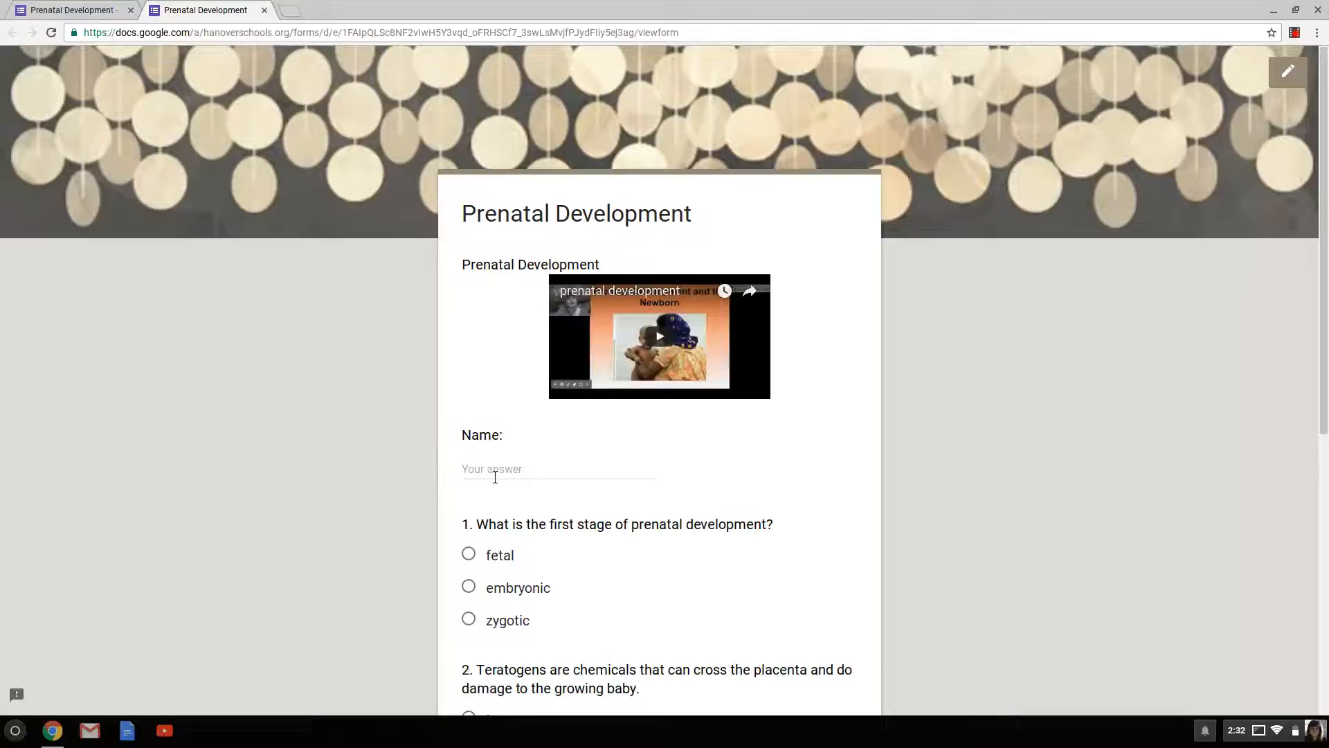
Step: Enter the respondent's last name, answer question 1 with fetal, and answer question 2 with true
left_click(493, 468)
type("Coates")
left_click(479, 560)
scroll(684, 571, "down", 4)
left_click(473, 429)
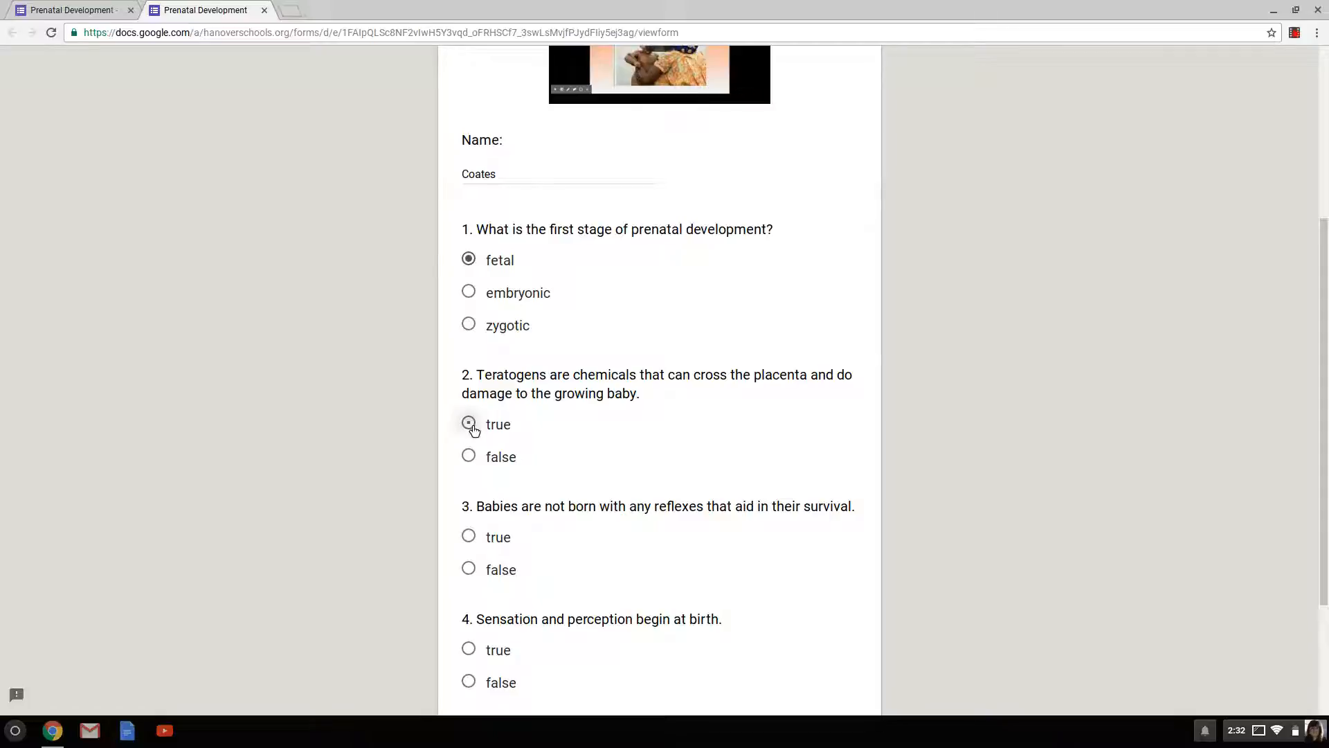
Step: Answer question 3 with false and question 4 with true, and submit the Prenatal Development form
left_click(477, 543)
left_click(476, 572)
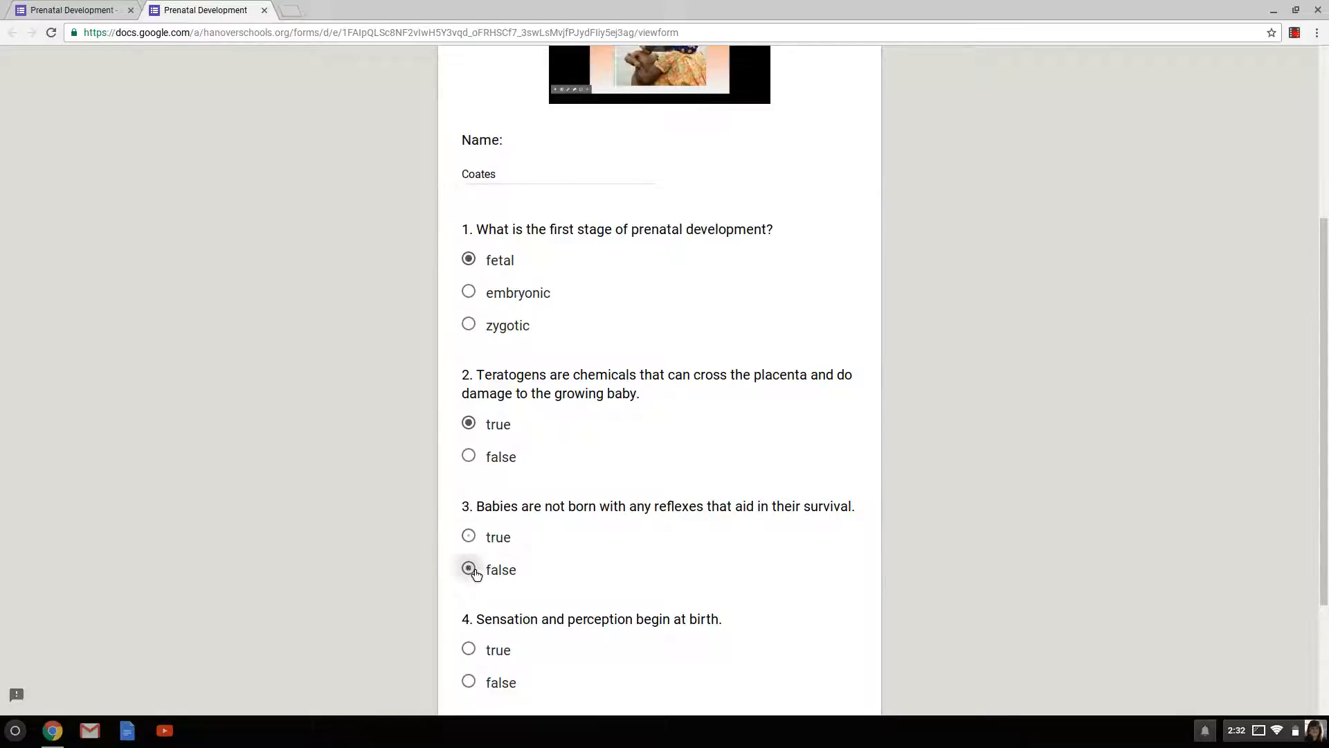
scroll(599, 571, "down", 3)
left_click(475, 473)
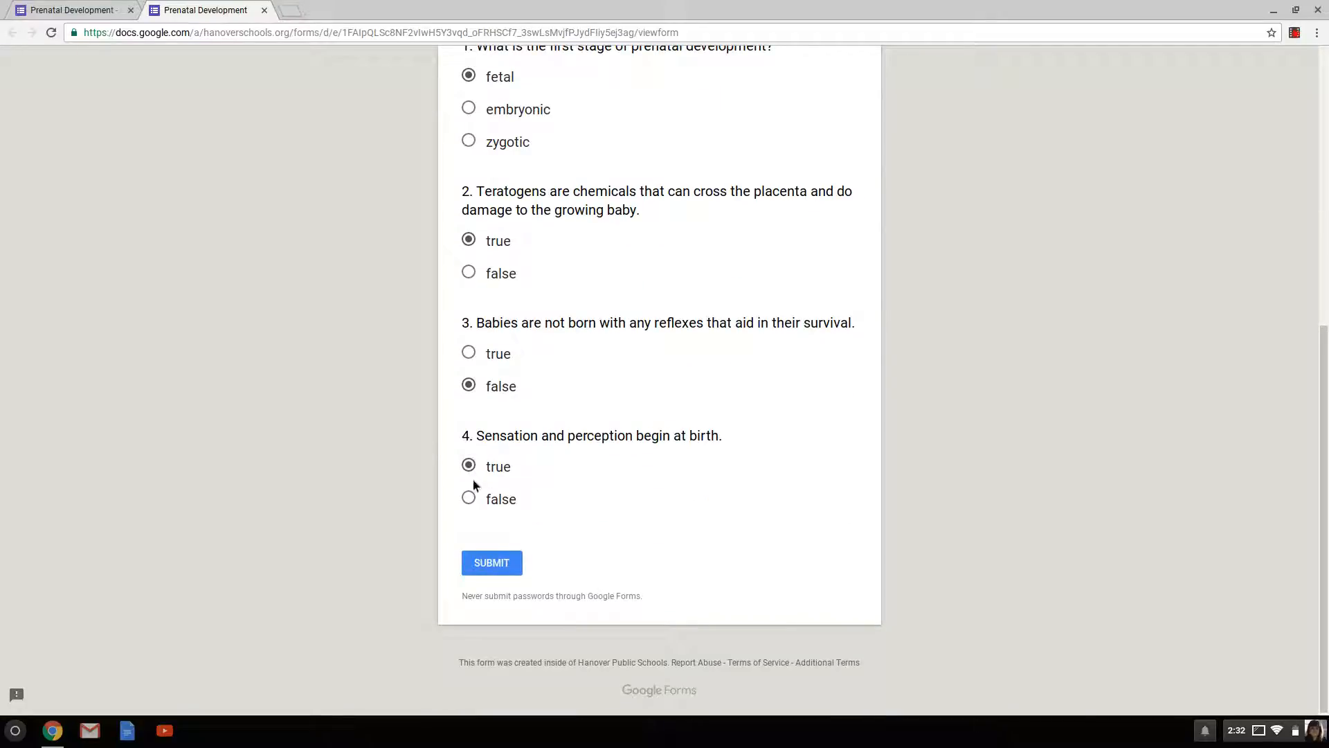
left_click(493, 564)
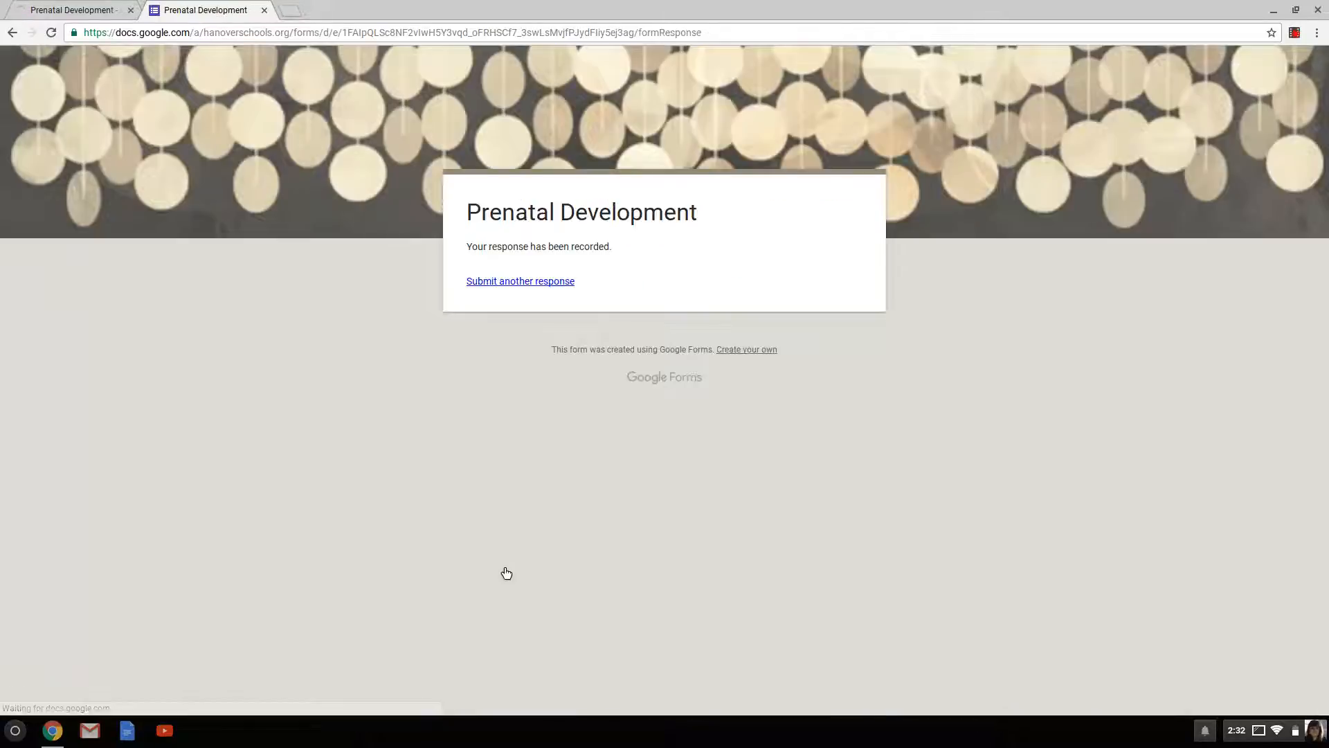
Step: Return to the form's editing view and examine the first individual response from its name field to its answers
left_click(50, 15)
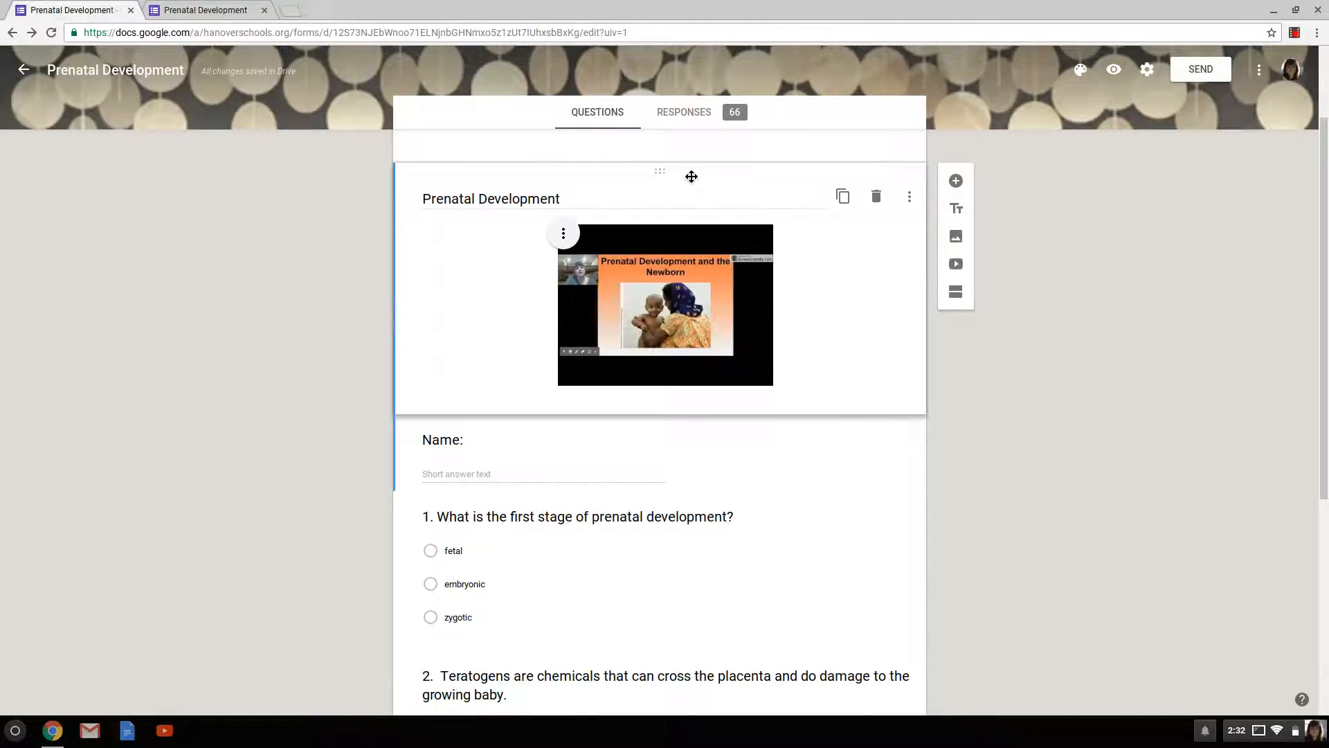
left_click(688, 118)
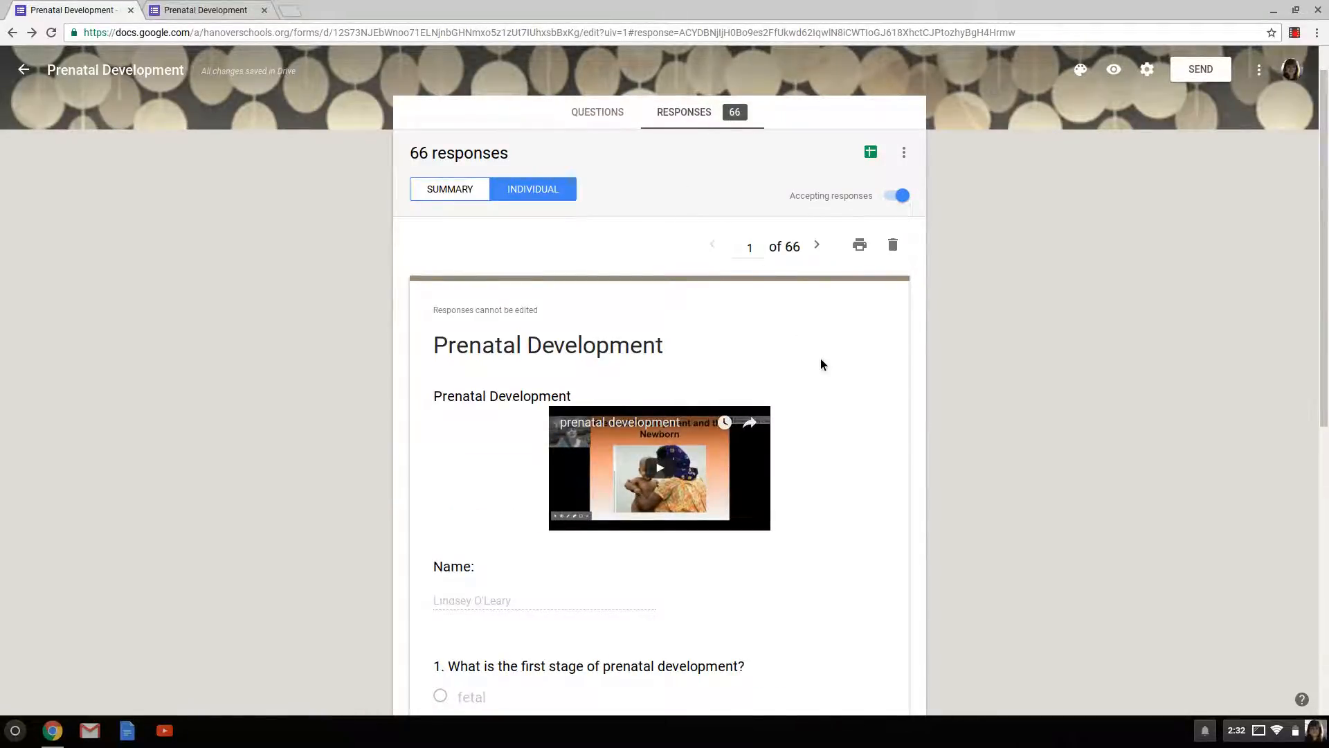
scroll(821, 360, "down", 4)
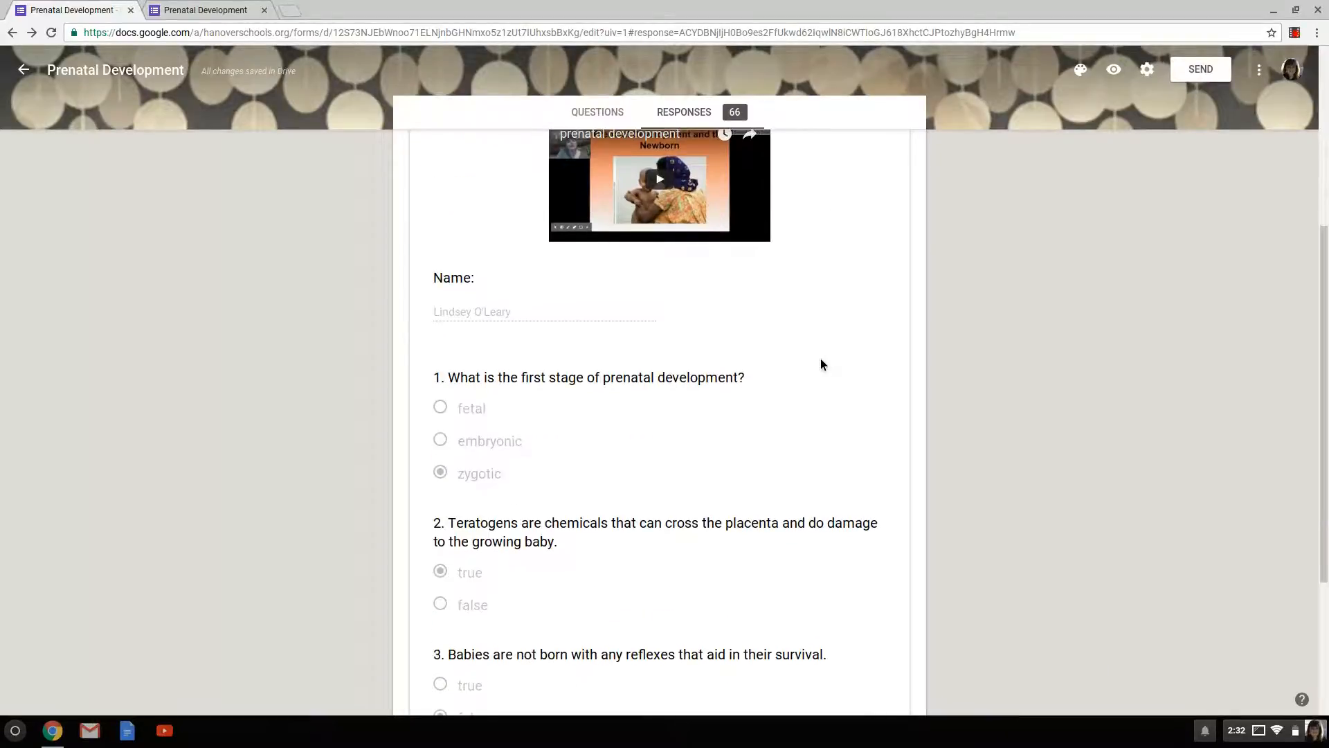
scroll(820, 358, "down", 1)
scroll(821, 360, "up", 5)
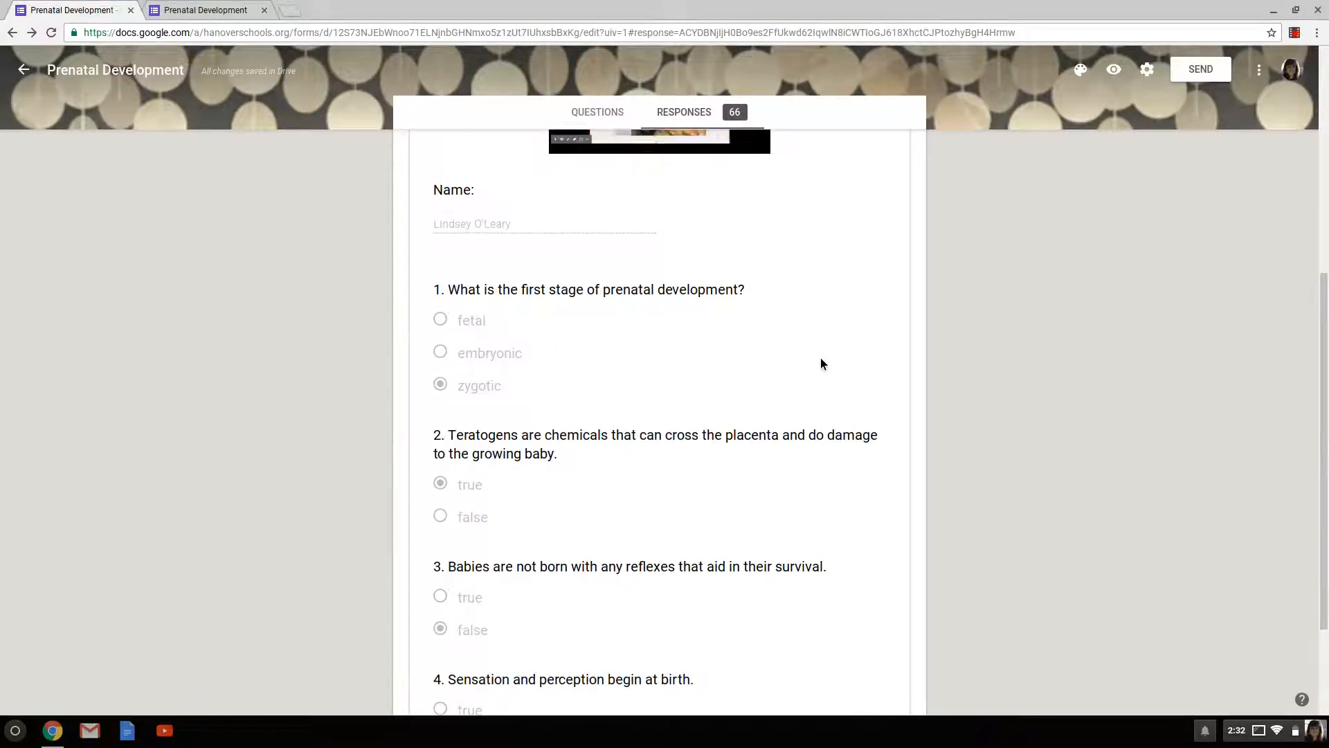
scroll(561, 220, "up", 2)
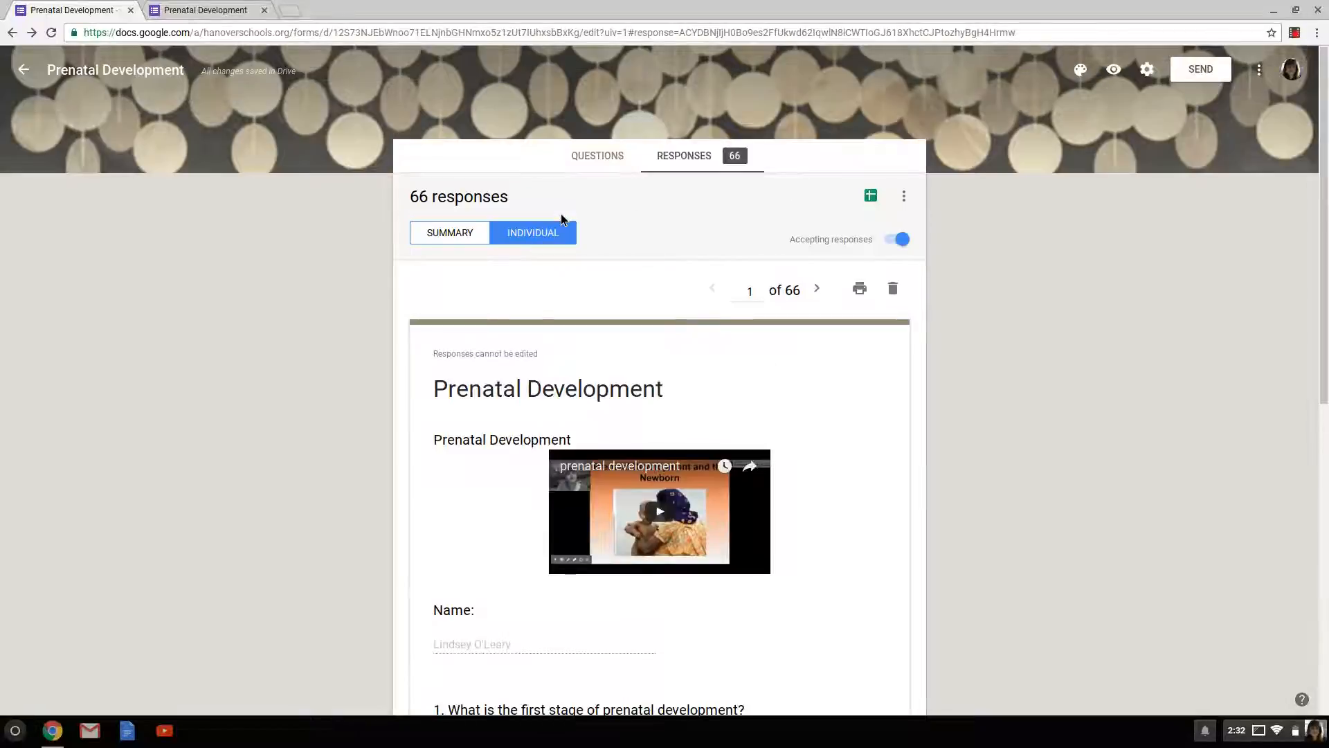
Step: Review the summary of all responses, including the list of names and the answer pie charts for questions 1 to 4
left_click(445, 231)
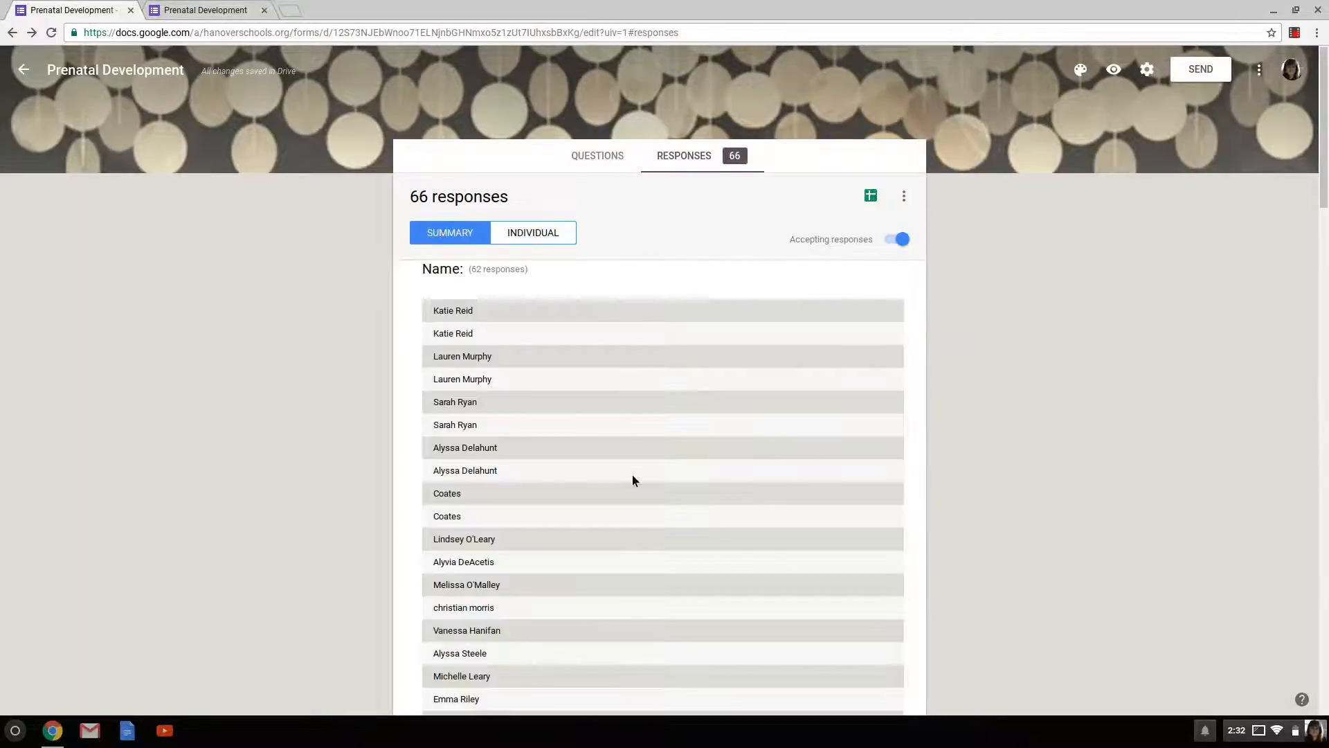
scroll(633, 475, "down", 12)
scroll(633, 472, "down", 8)
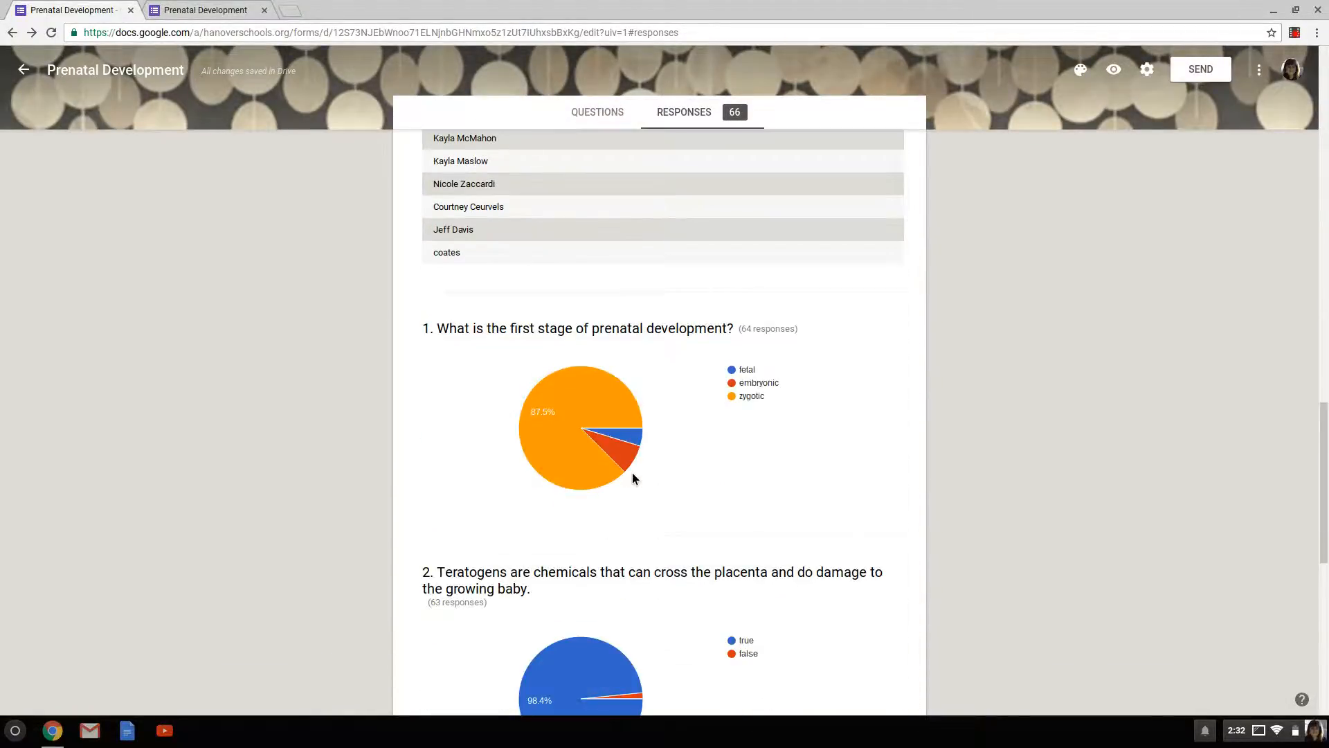
scroll(614, 371, "down", 6)
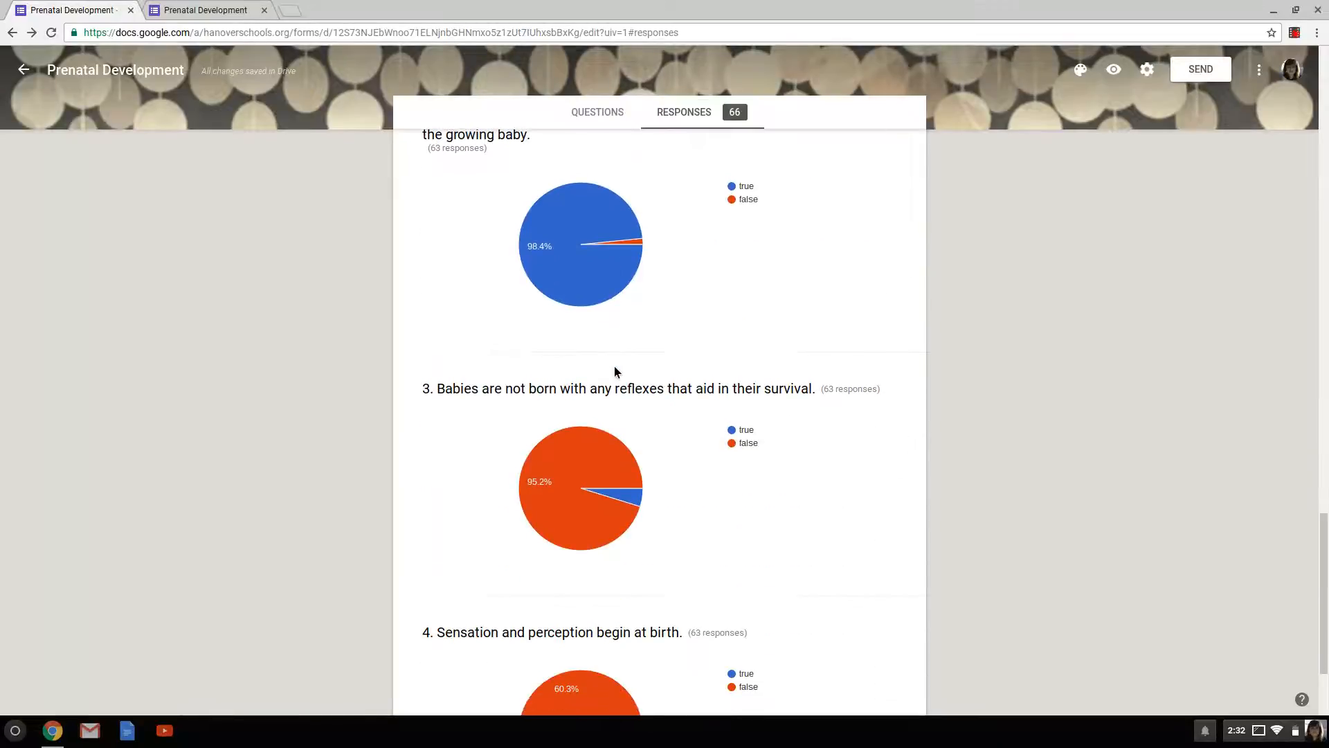
scroll(613, 365, "up", 15)
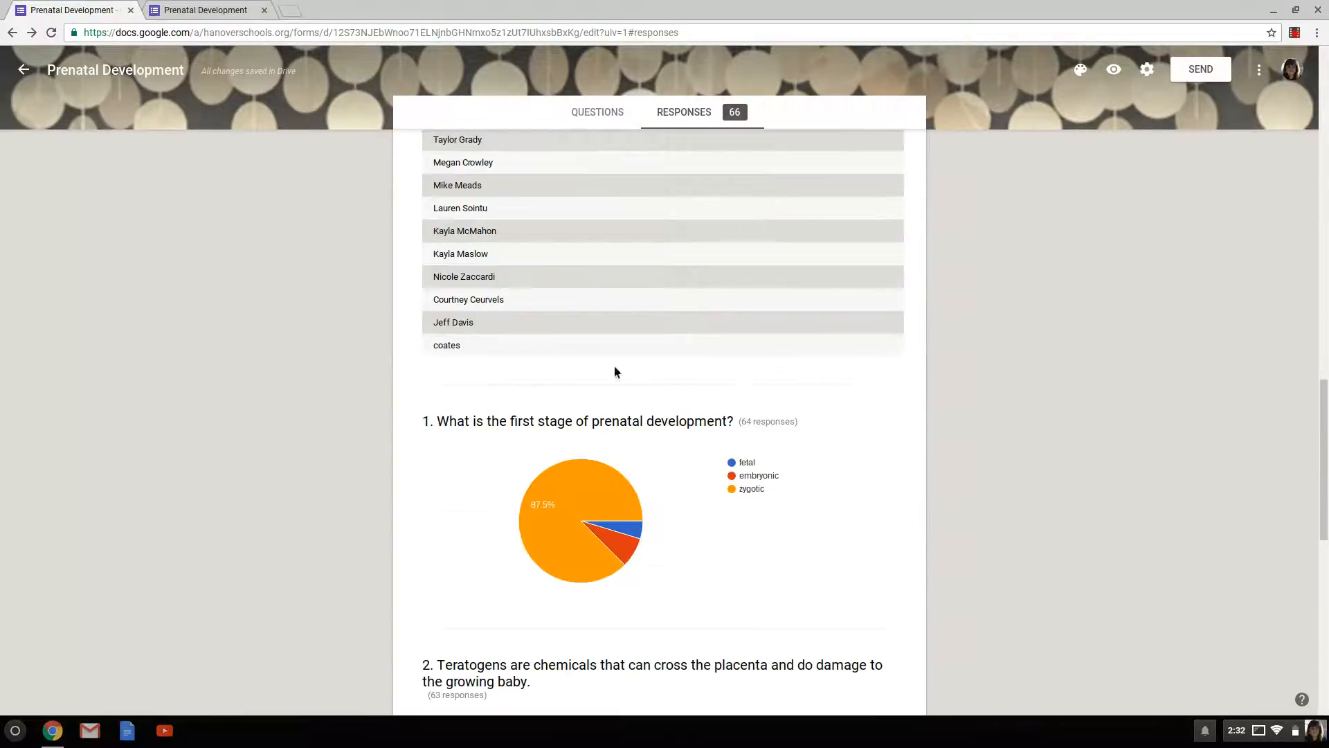
scroll(599, 337, "up", 5)
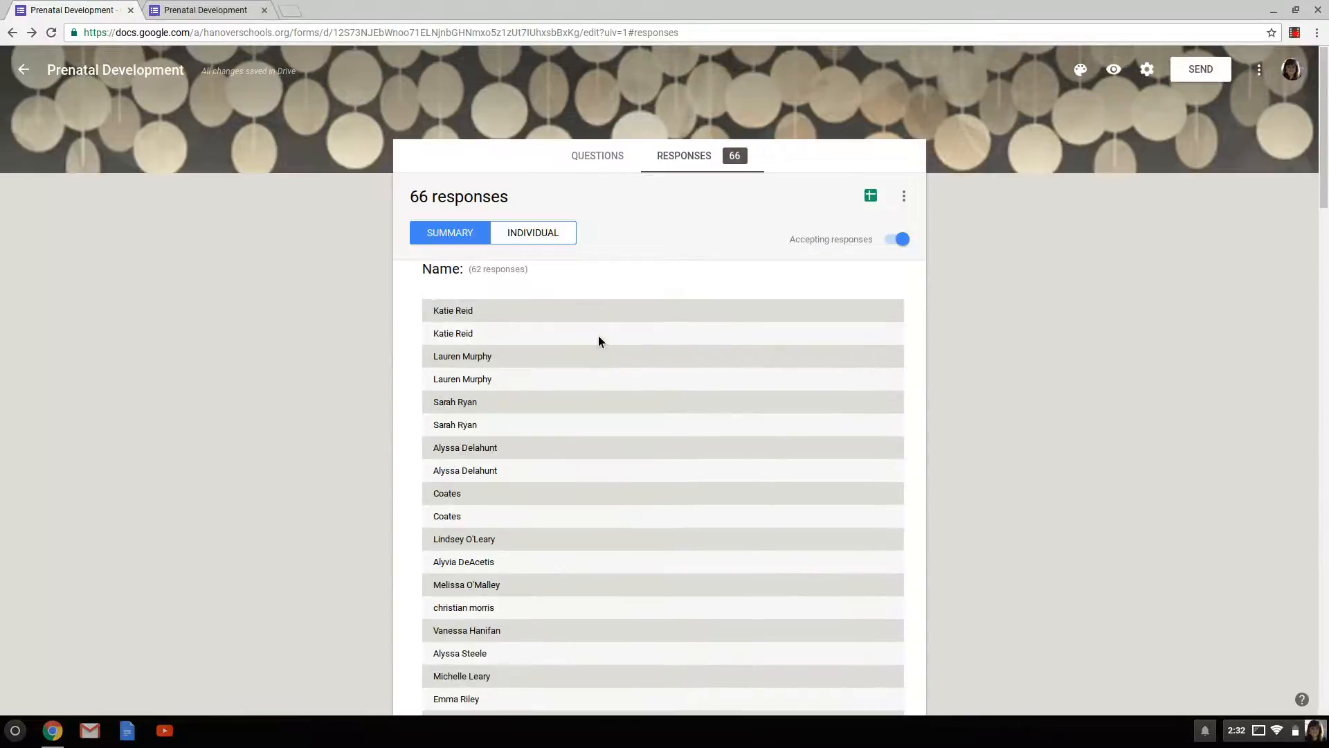
Step: Open the form's responses spreadsheet and start regrading the assignment with Flubaroo, agreeing to replace the existing grades
left_click(873, 197)
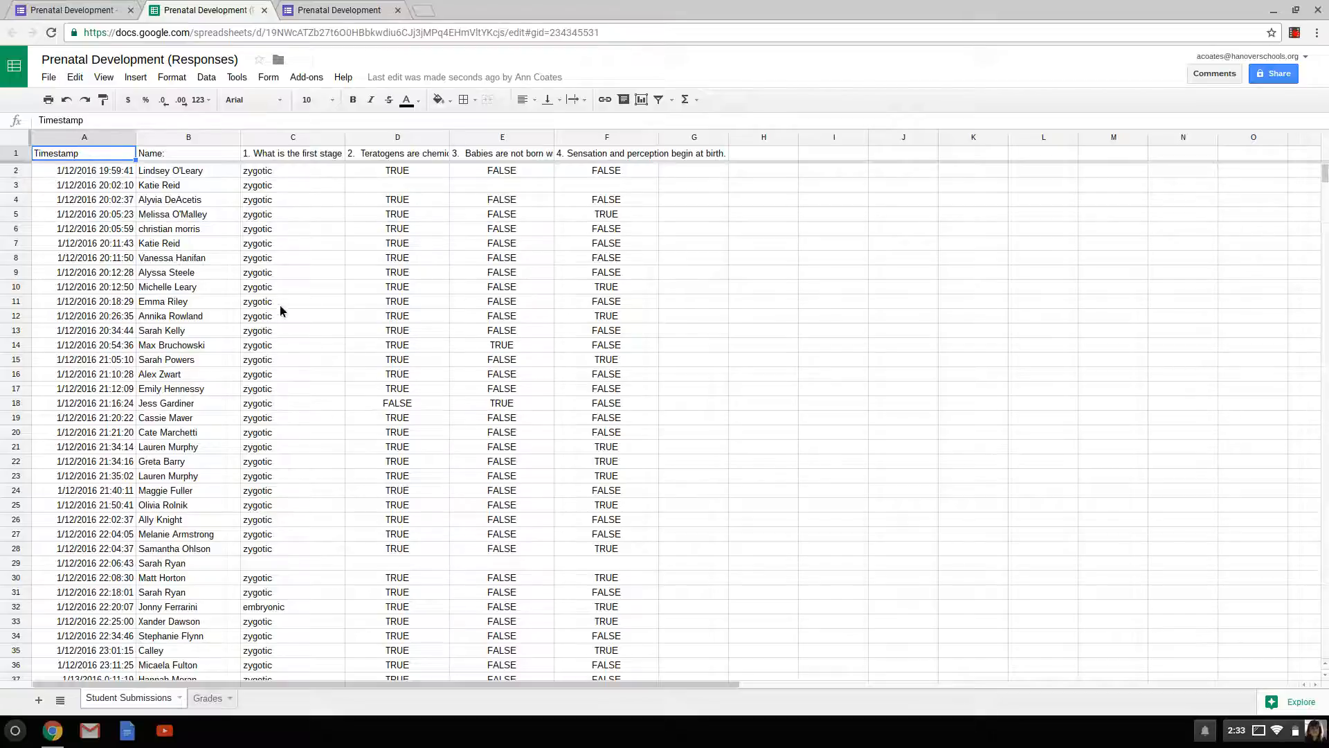
left_click(318, 79)
mouse_move(331, 106)
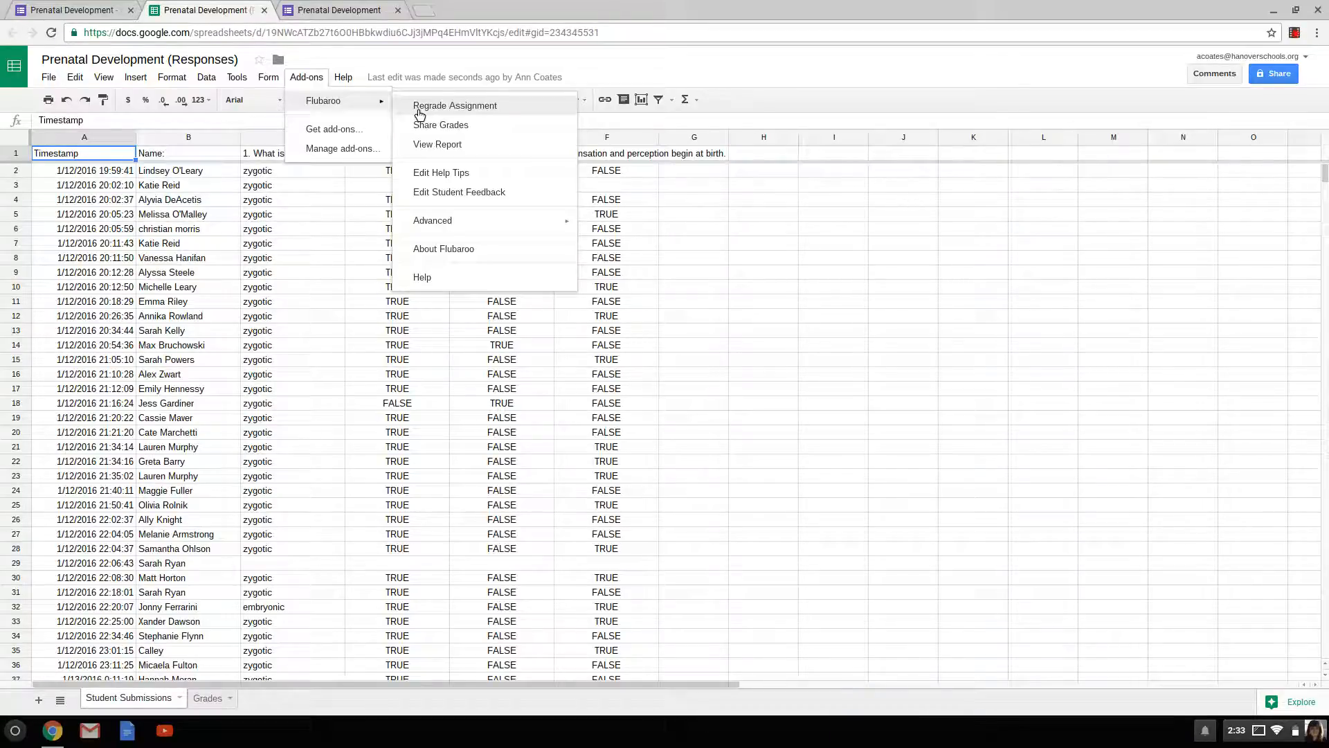
left_click(418, 110)
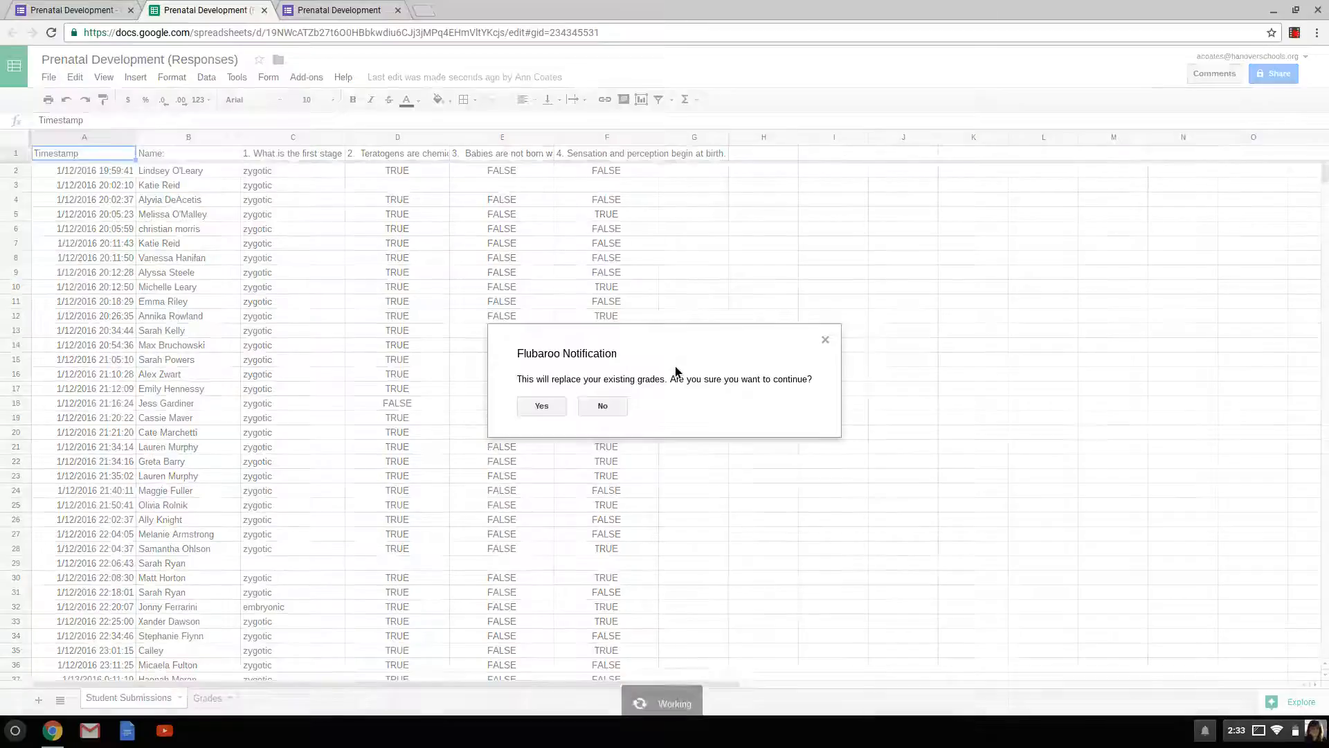
left_click(542, 406)
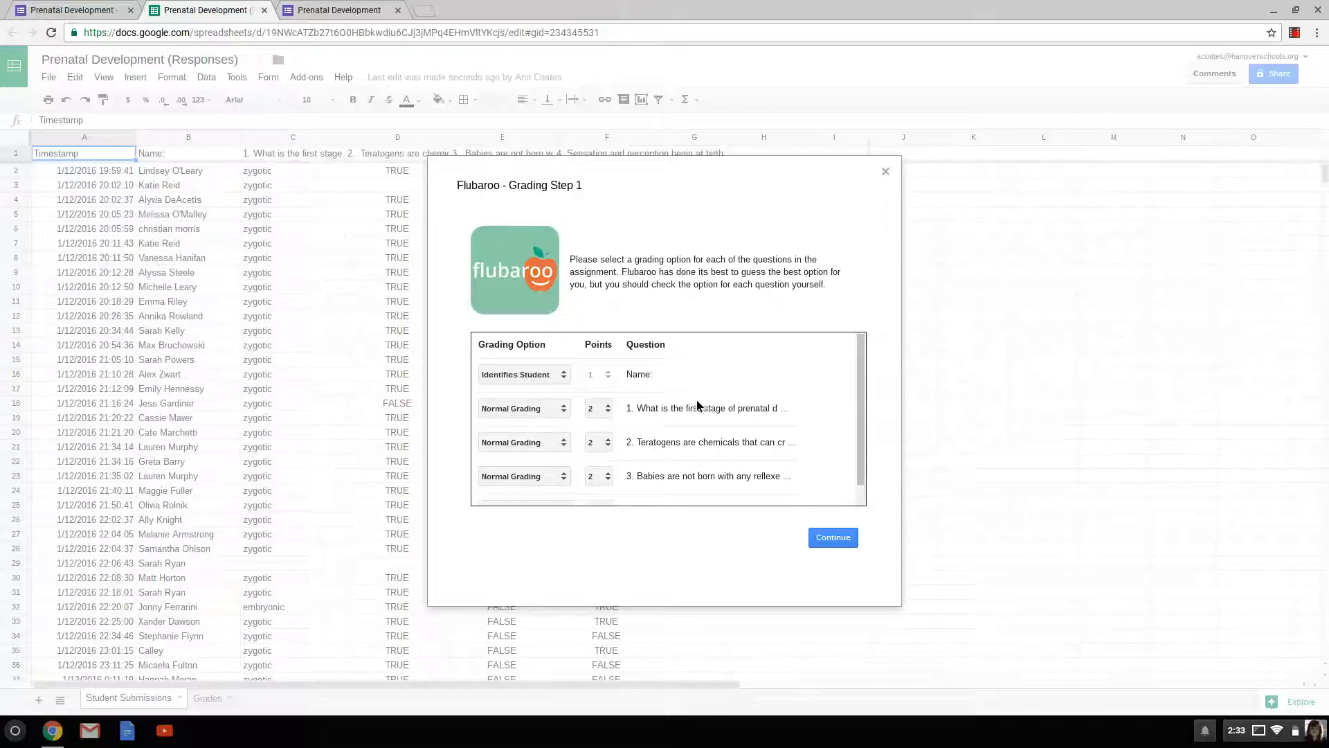
Step: Check the grading options and points for every question and accept Identifies Student for the name and Normal Grading at 2 points each
scroll(688, 378, "down", 1)
scroll(687, 373, "up", 1)
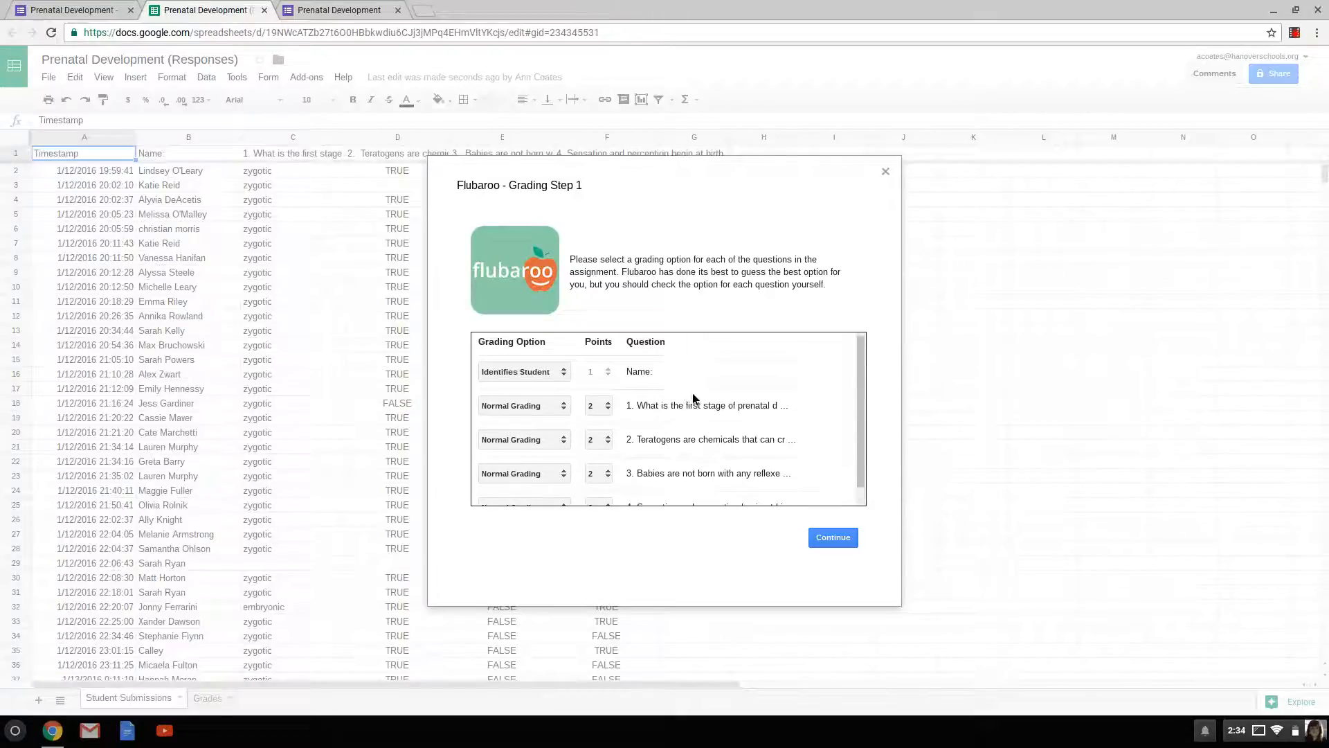
scroll(692, 393, "down", 1)
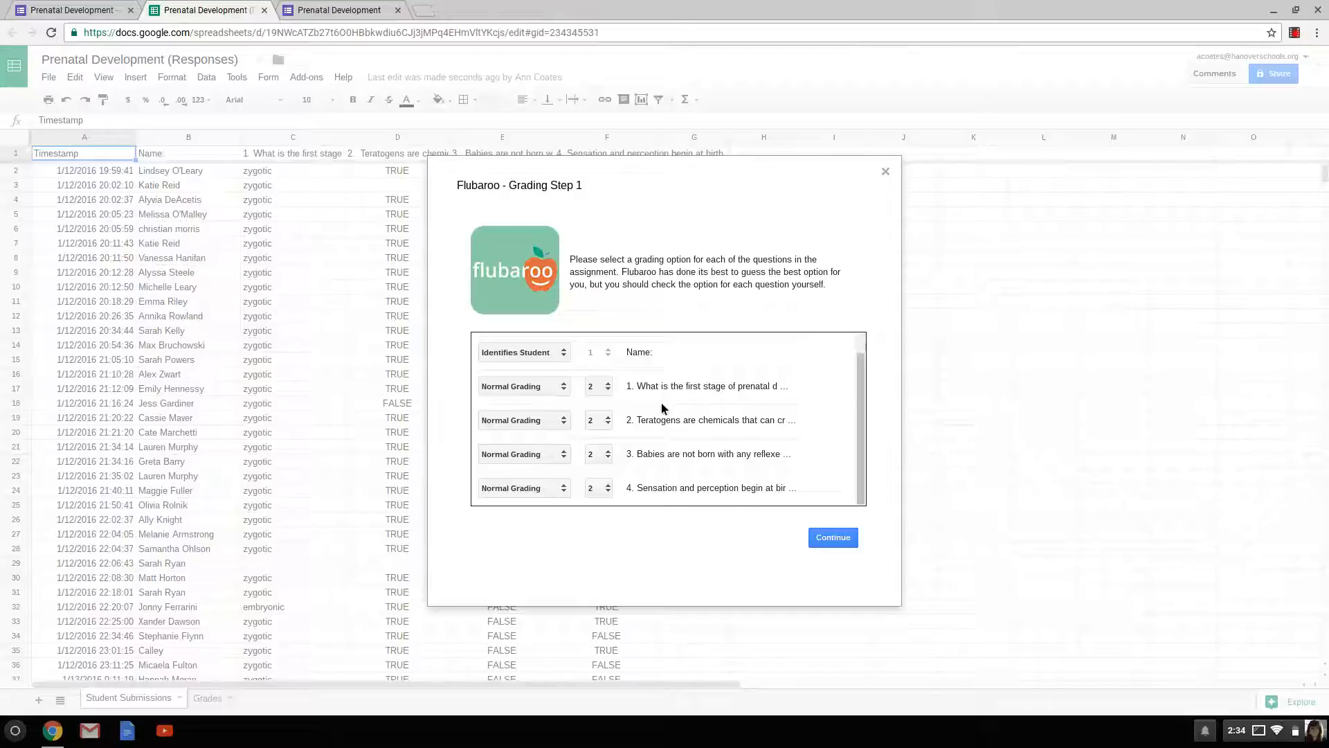
left_click(832, 538)
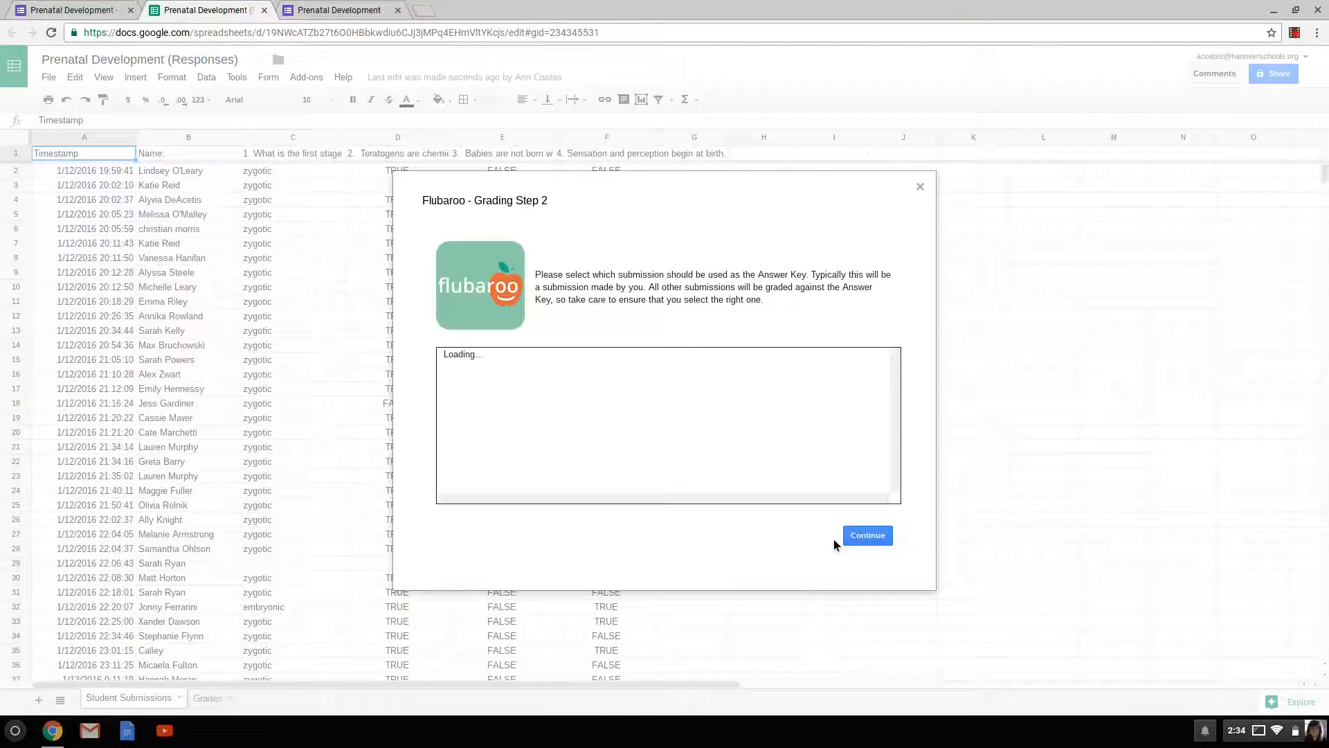
Step: Use the submission dated Sun Oct 16 2016 11:32:25 as the answer key, run the grading, and dismiss the completion notice
scroll(759, 425, "down", 10)
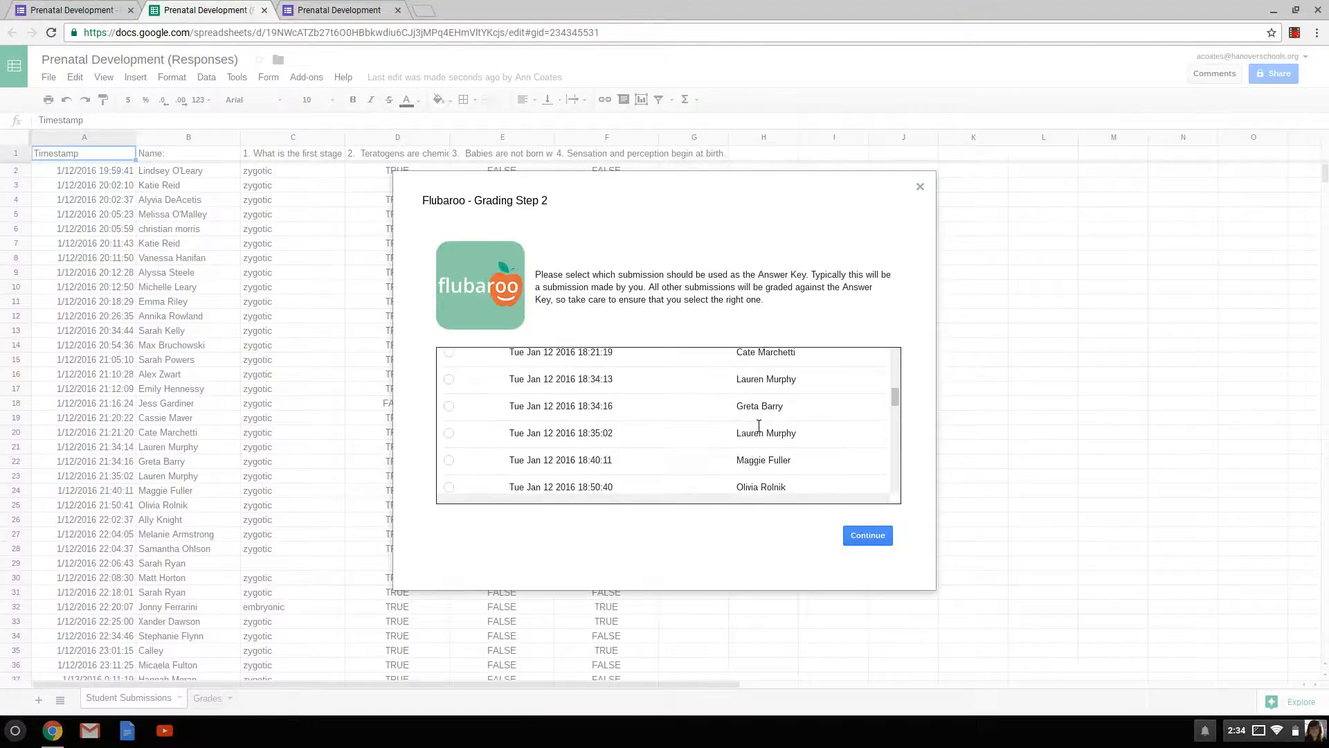
scroll(759, 425, "down", 5)
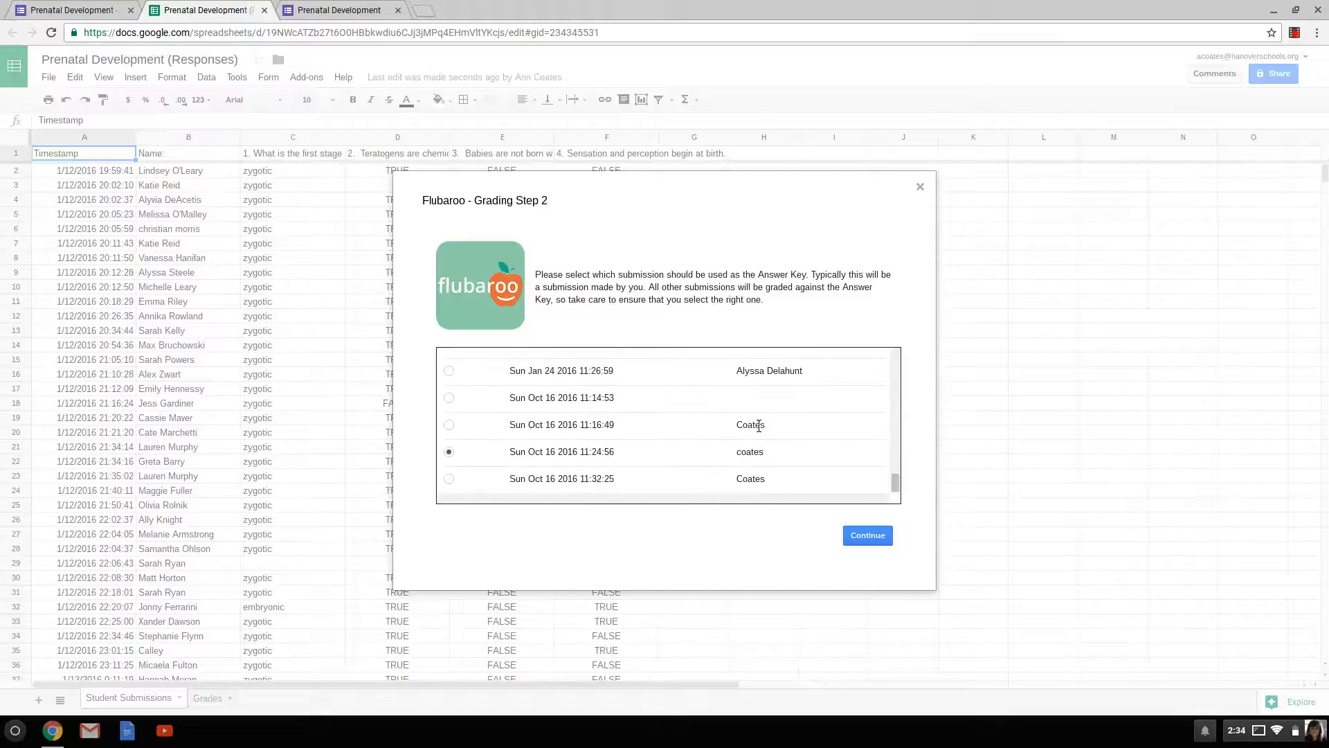
left_click(450, 479)
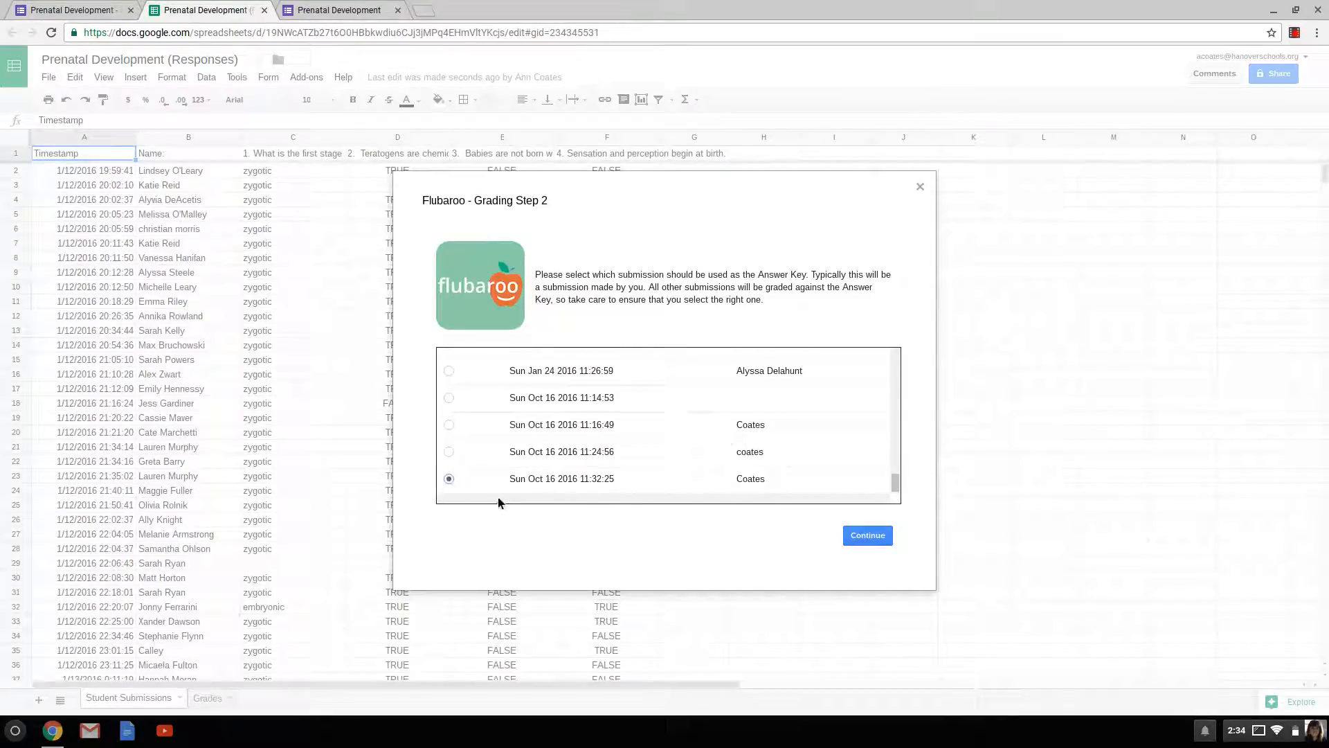
left_click(874, 534)
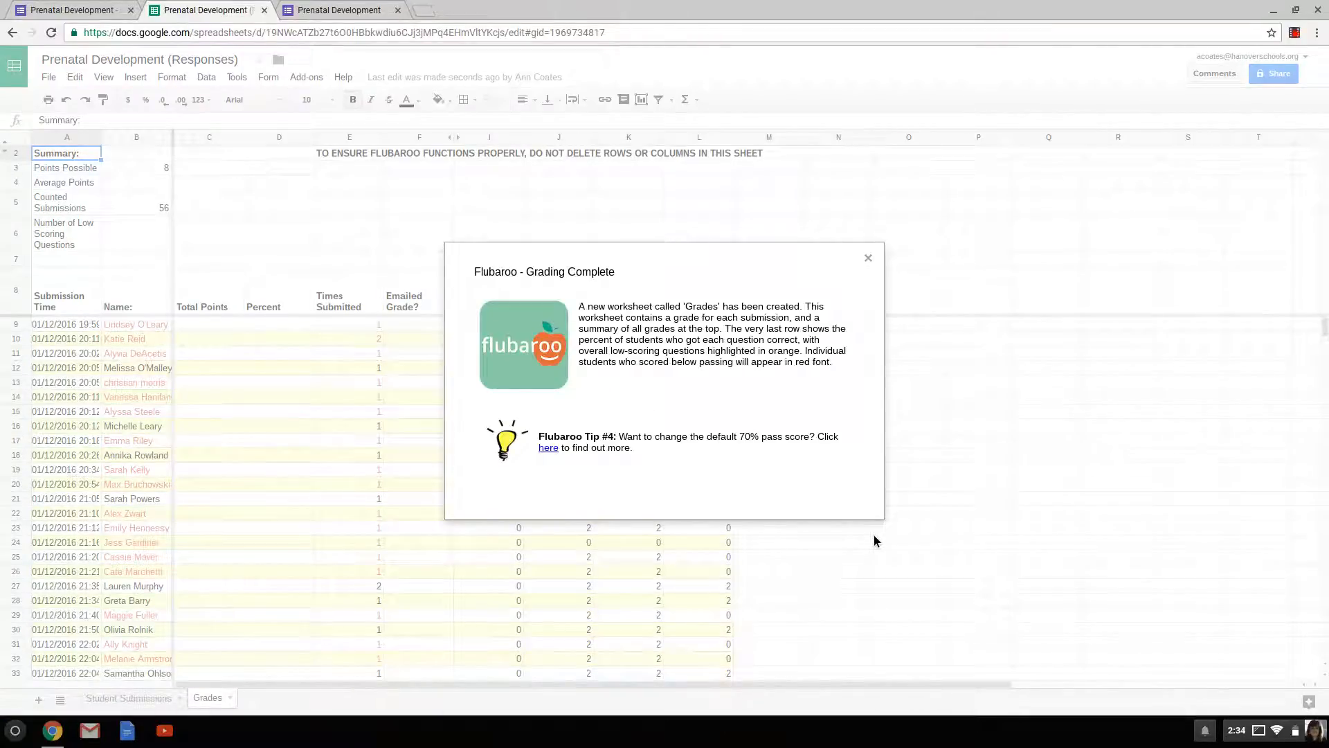
left_click(869, 259)
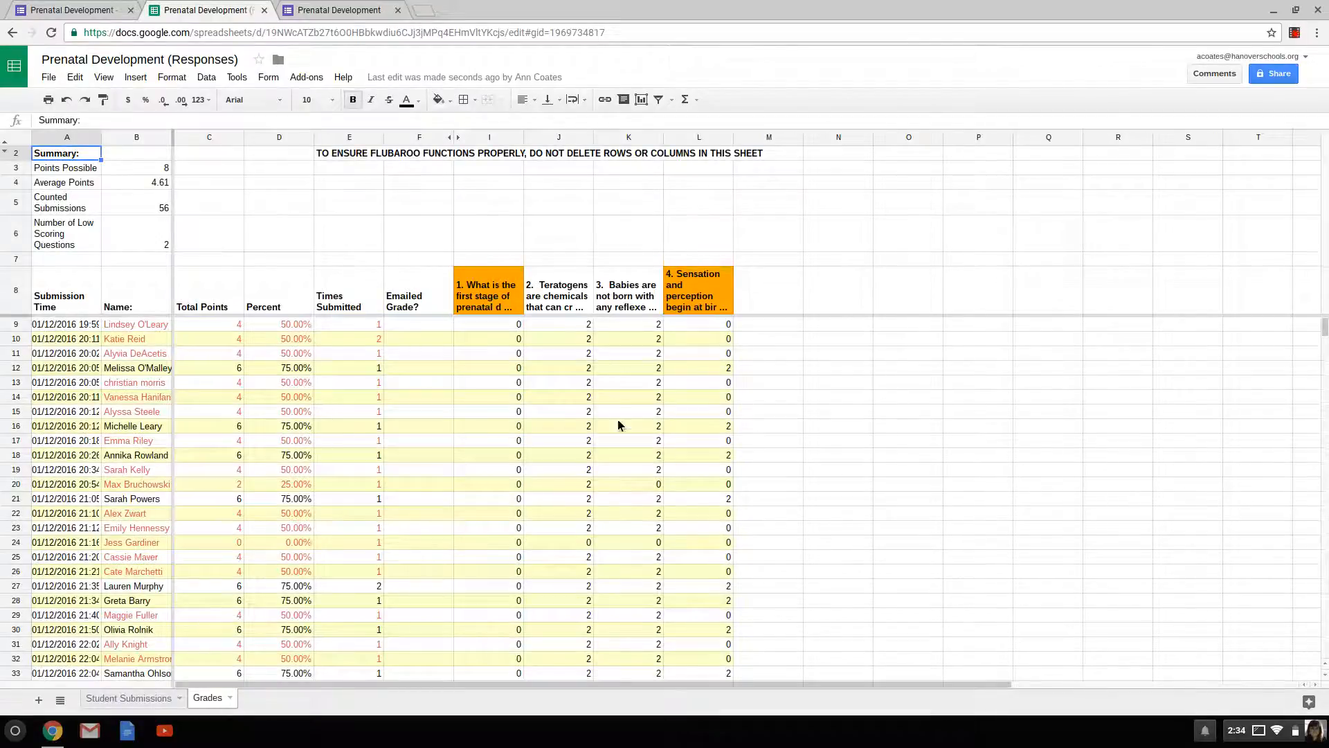
Step: Look through the students' points and percentages in the Grades sheet
scroll(588, 415, "down", 1)
scroll(588, 414, "up", 1)
scroll(850, 501, "down", 2)
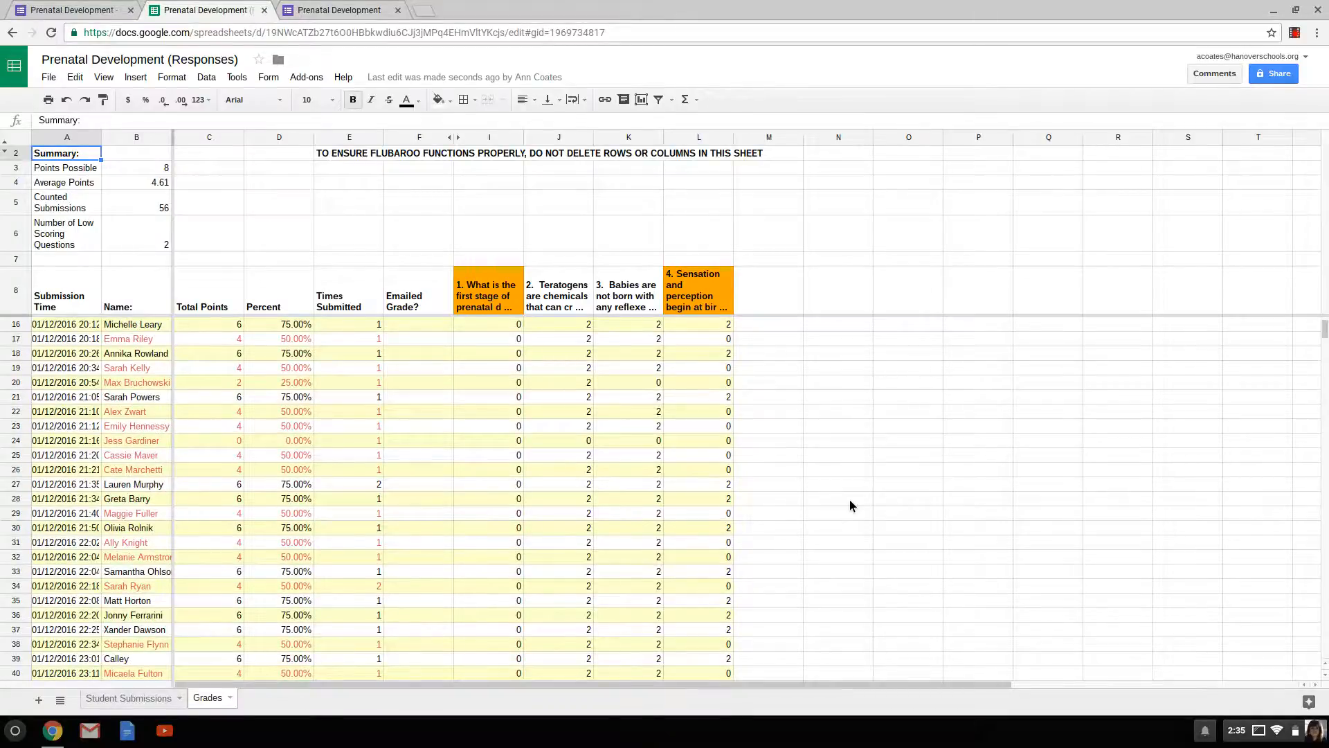
scroll(849, 500, "up", 2)
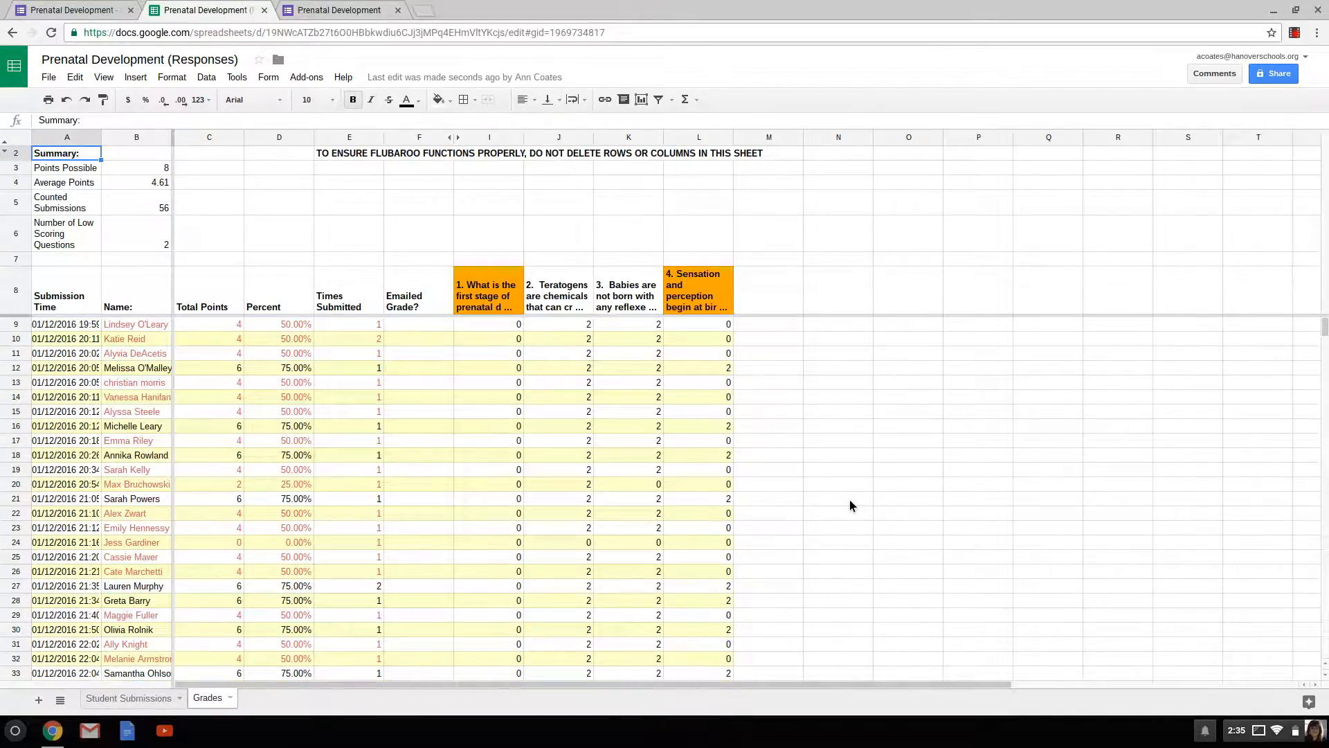
Step: Insert the recommended column chart of the summary data A2:B6 and move it to the empty columns beside the question scores
left_click(642, 101)
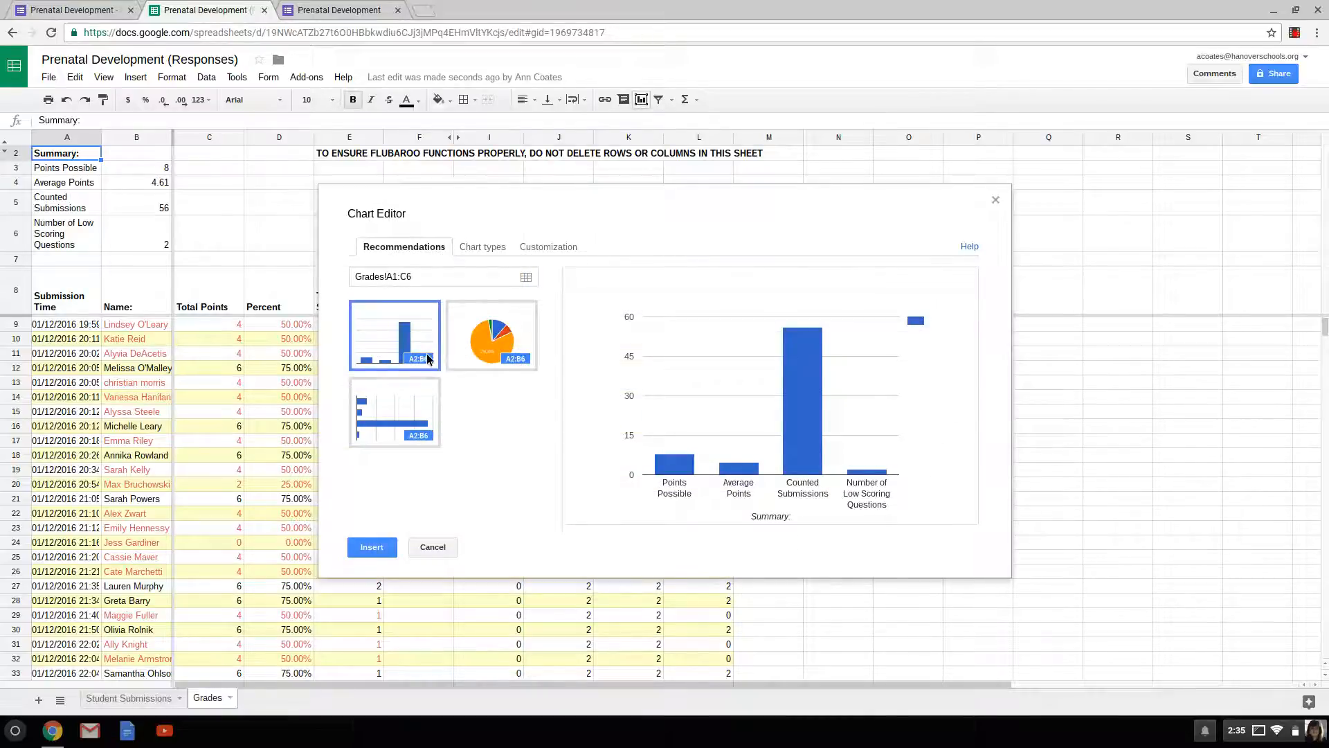
left_click(369, 546)
left_click(372, 547)
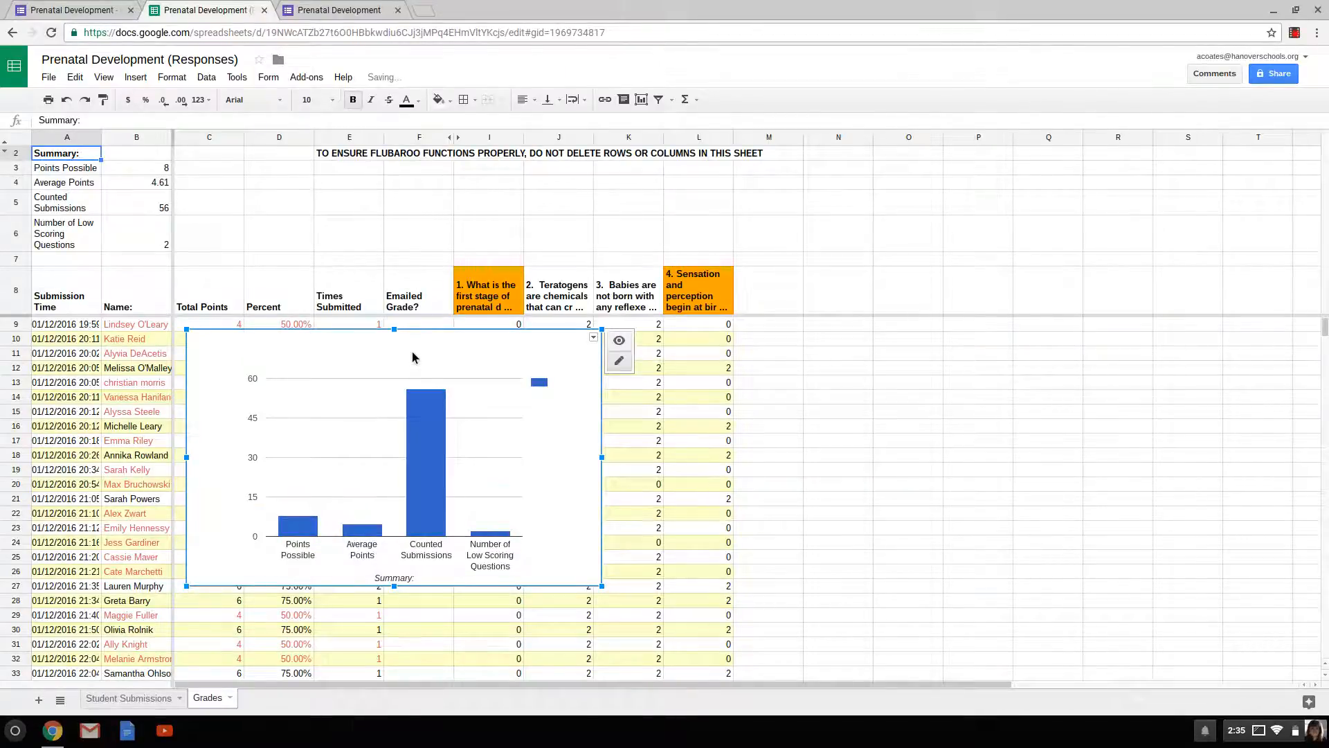
left_click_drag(415, 356, 998, 352)
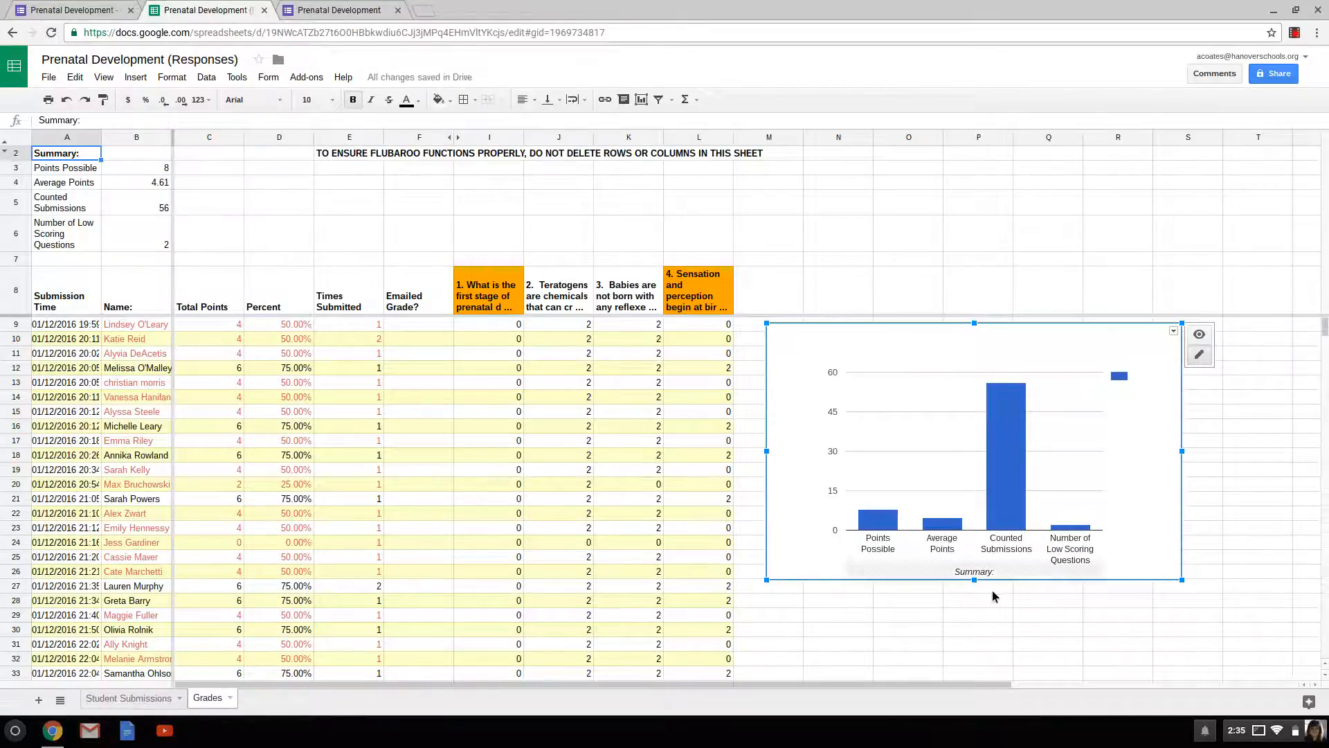
Step: Delete the summary column chart from the Grades sheet
left_click(1173, 331)
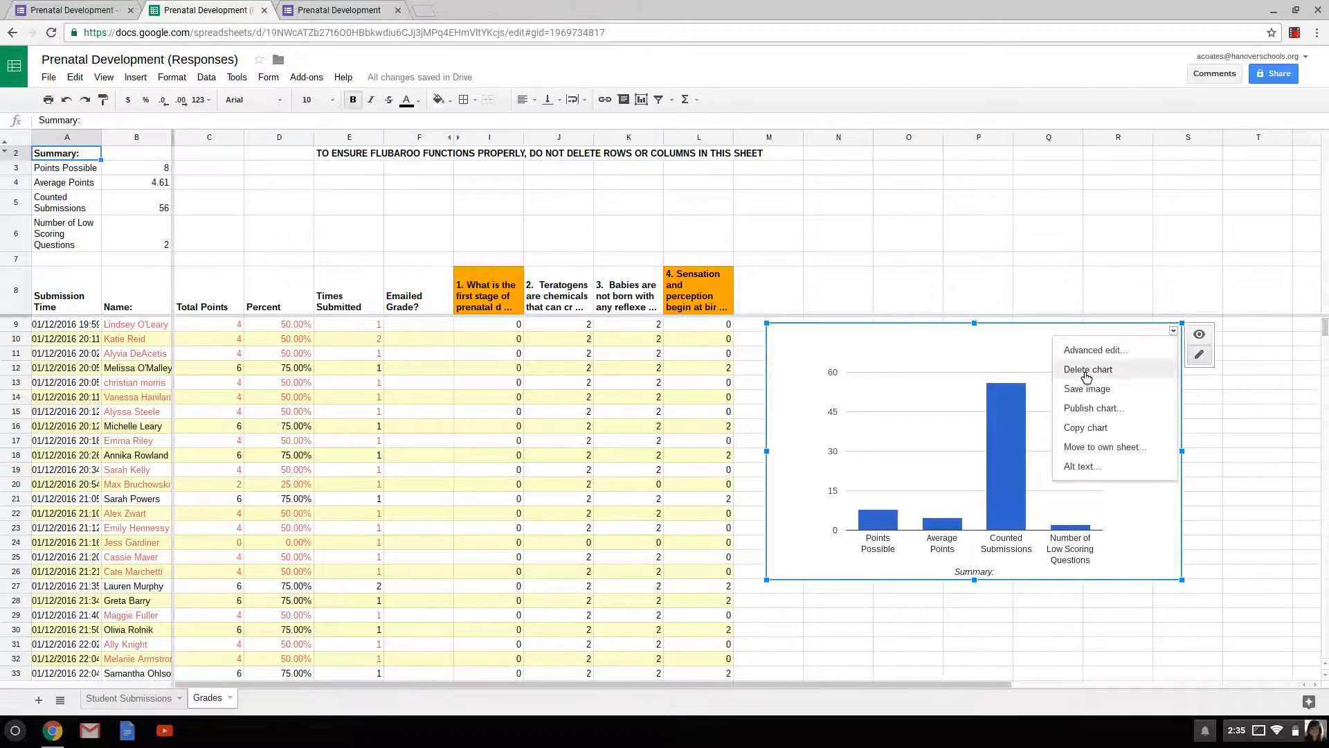
left_click(1085, 372)
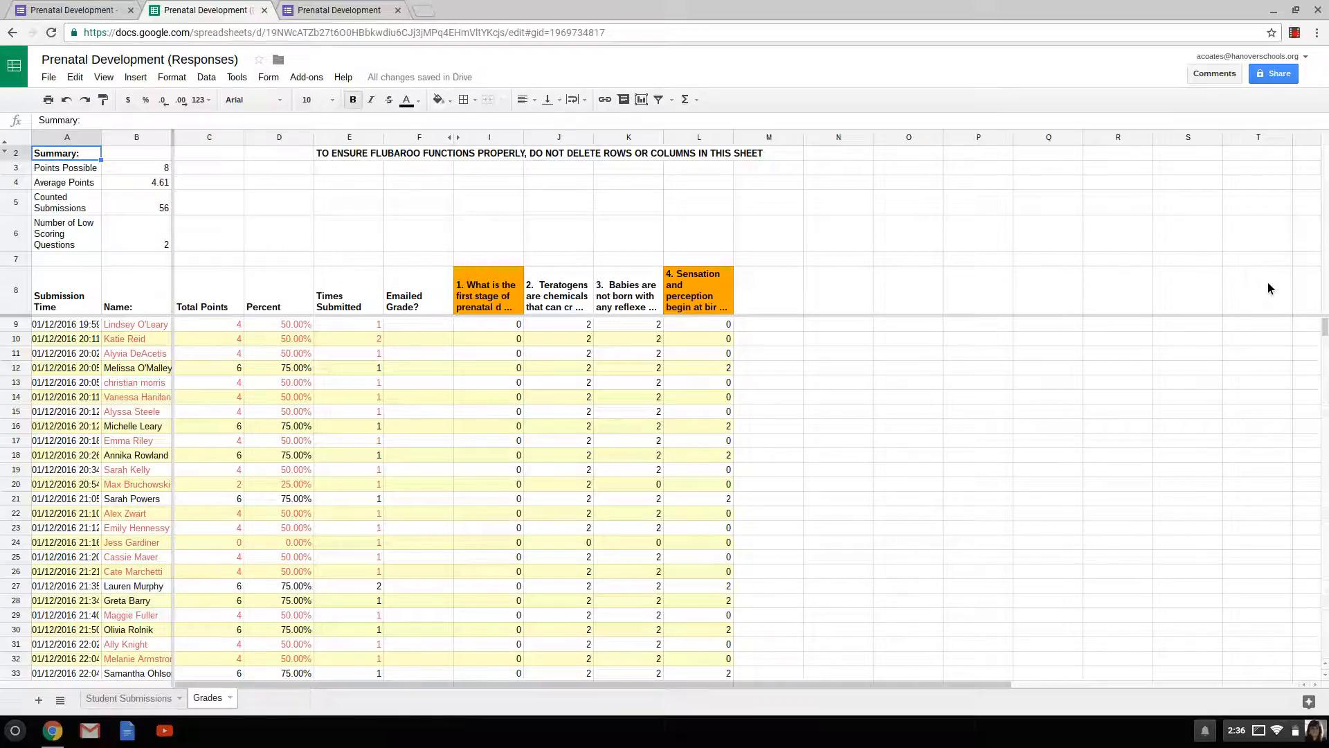
left_click(1295, 34)
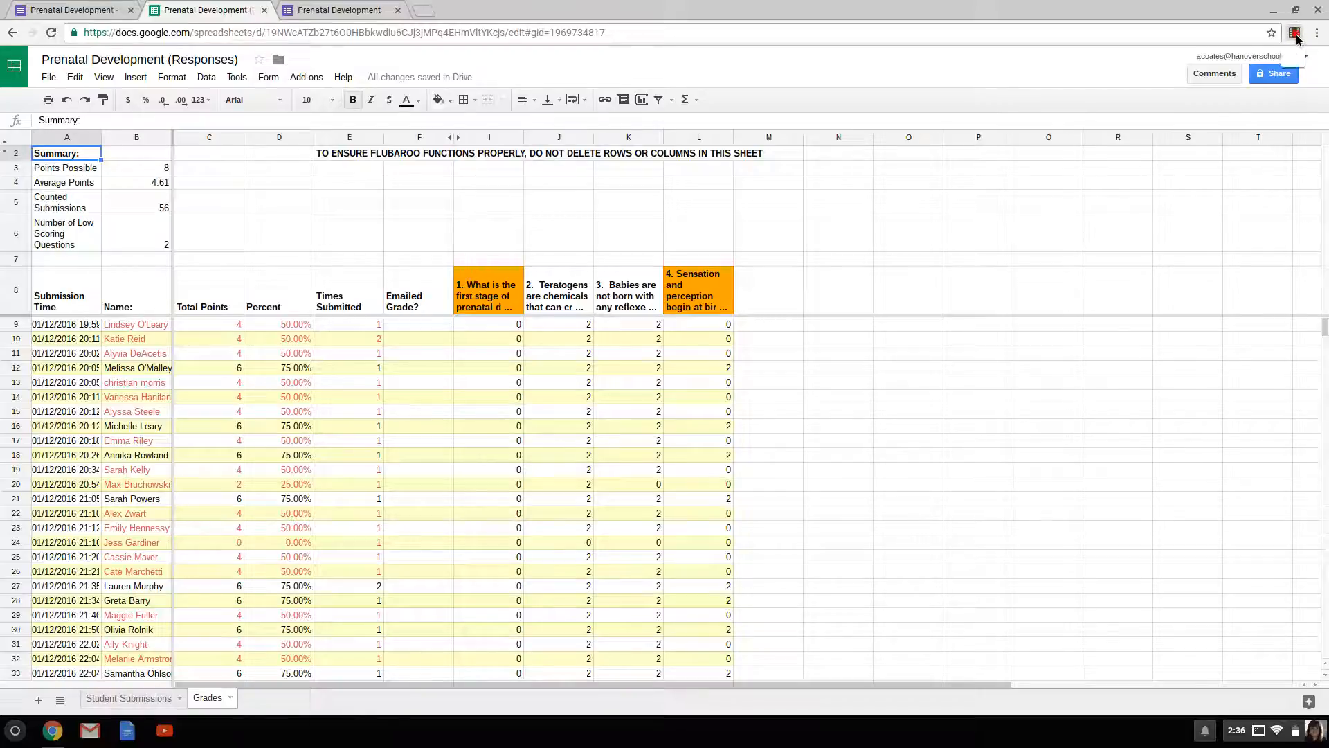